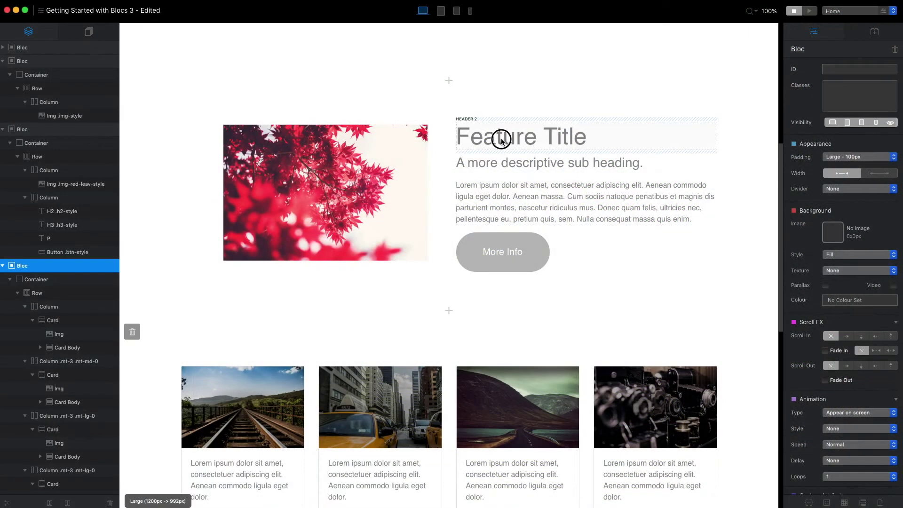
Shrink the Feature Title heading to 49px and push the red-leaves image a little lower.
click(500, 139)
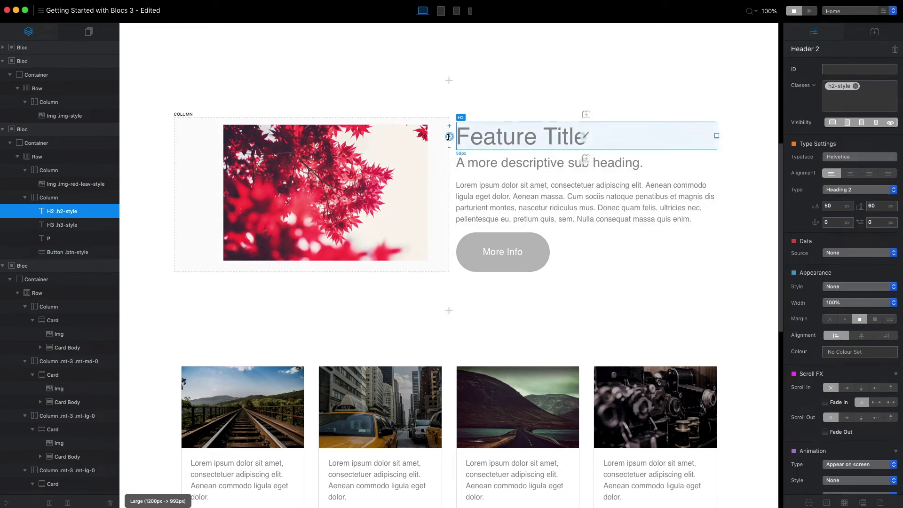
drag(450, 136, 449, 147)
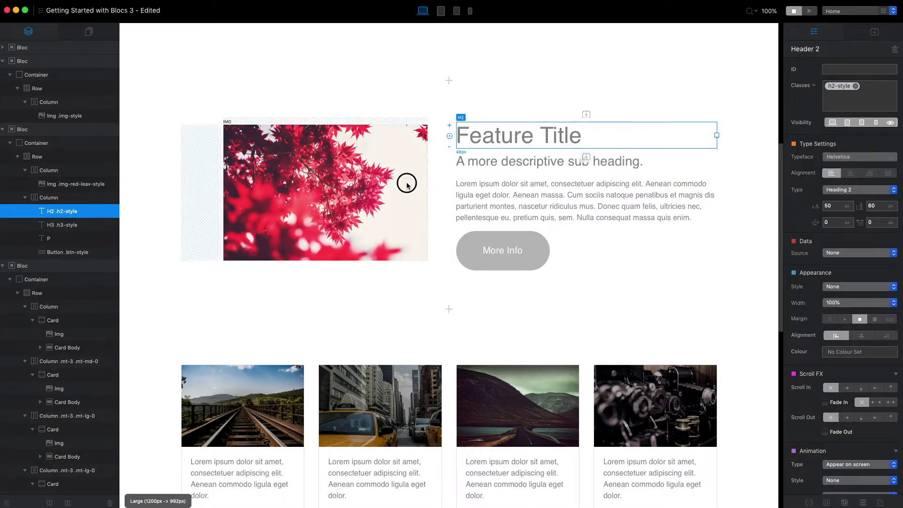
click(405, 183)
drag(326, 124, 325, 140)
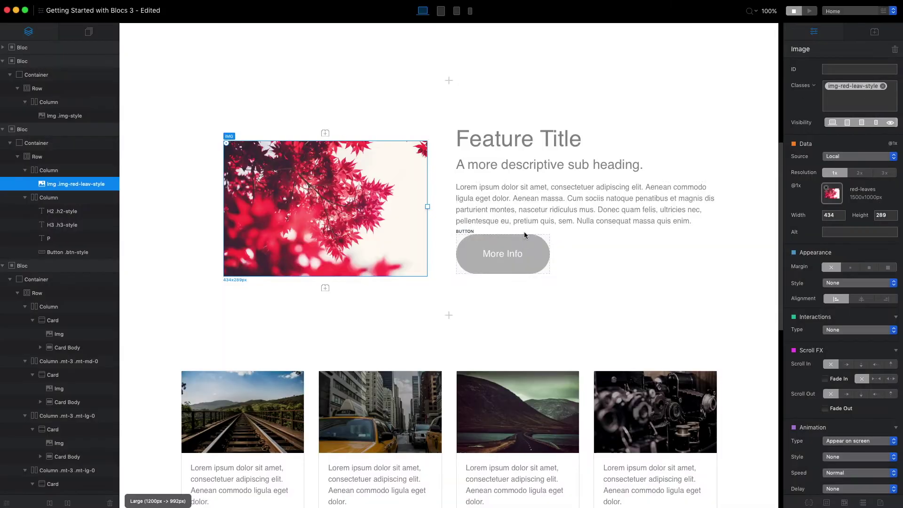
click(528, 214)
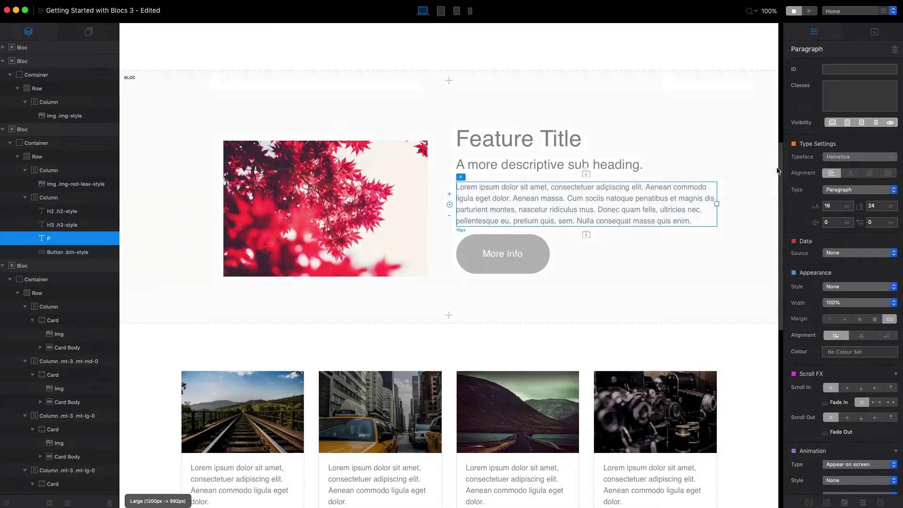
text(20)
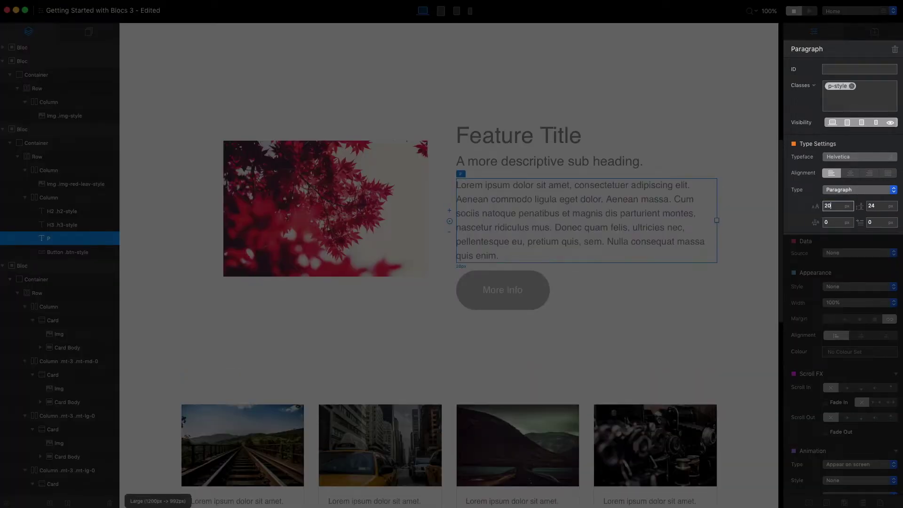
key(Return)
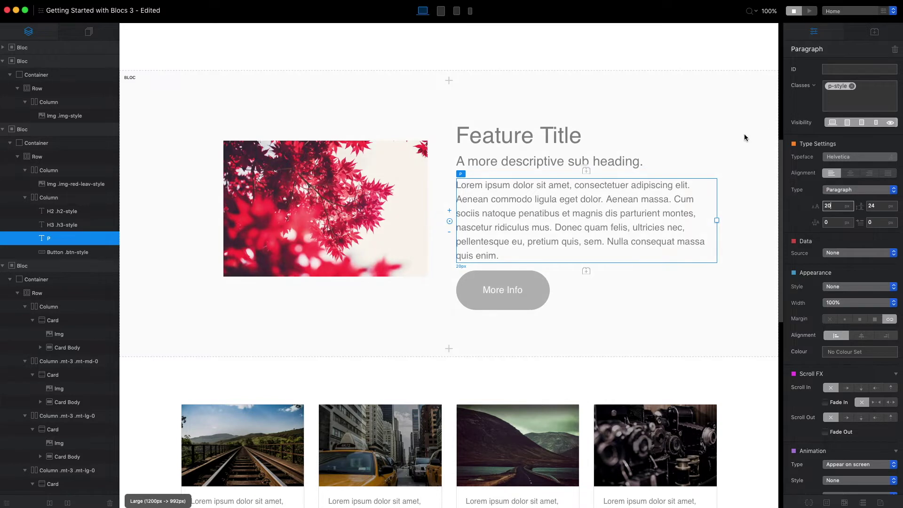
scroll(730, 148, down, 2)
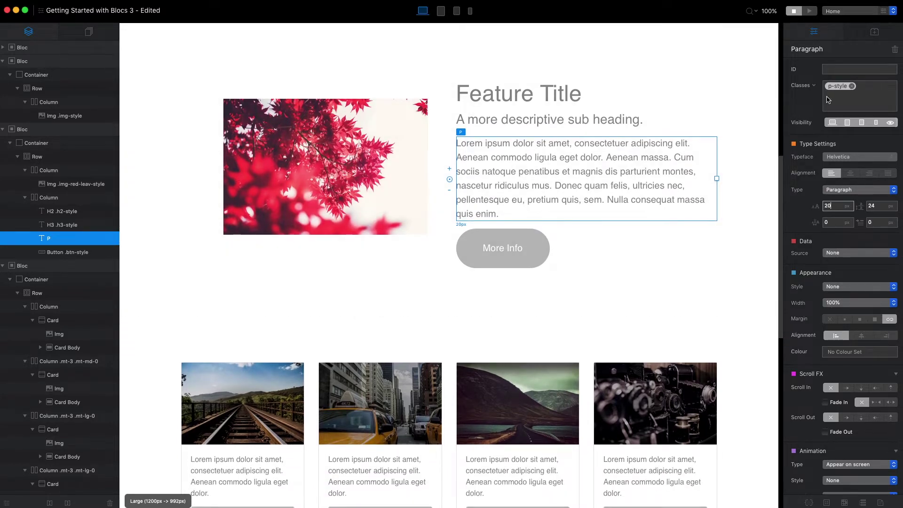
click(852, 86)
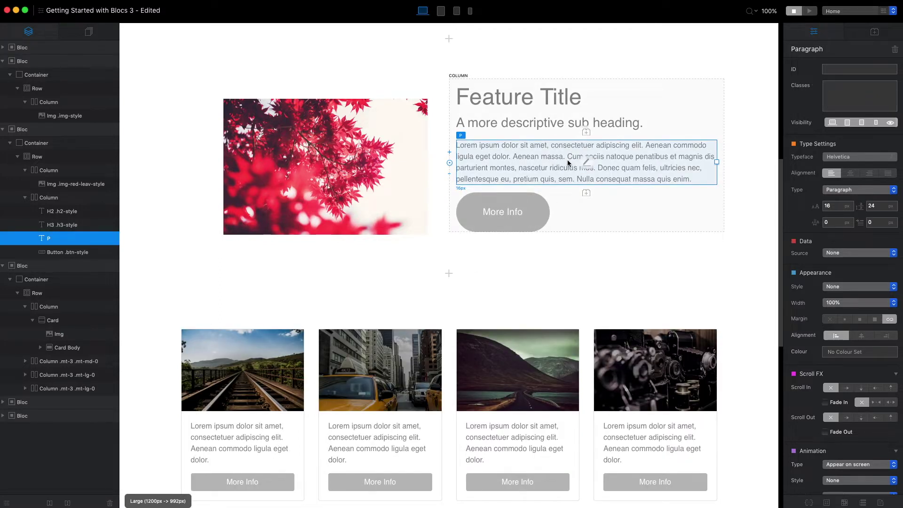
Shrink the first card's railway image and round it into an oval.
scroll(568, 160, down, 3)
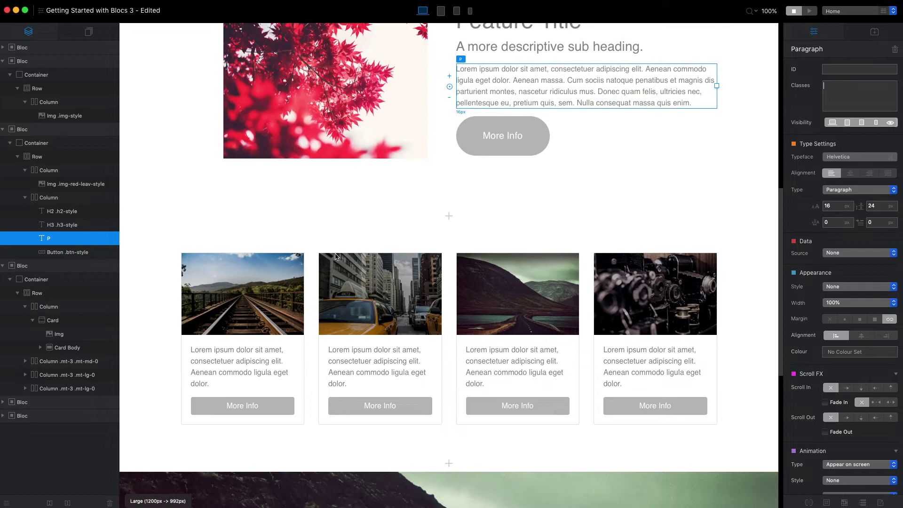
click(300, 280)
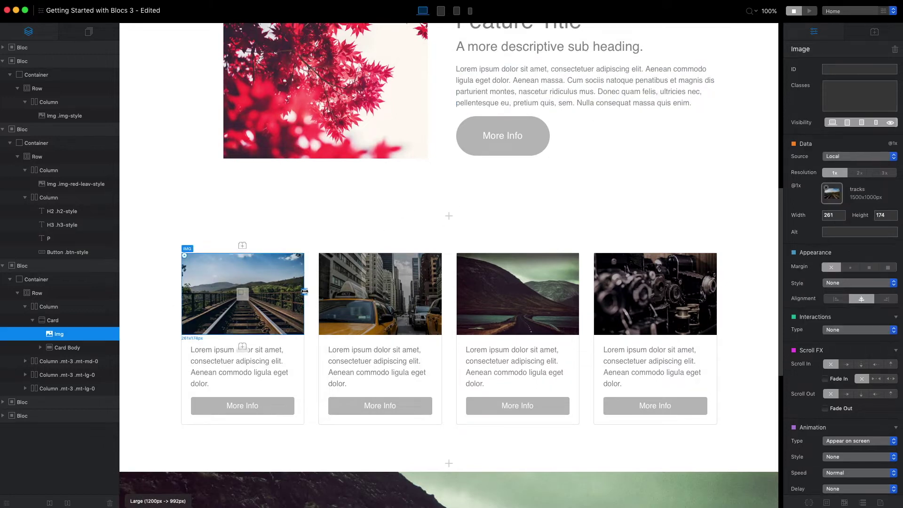
drag(305, 292, 273, 295)
drag(200, 266, 230, 296)
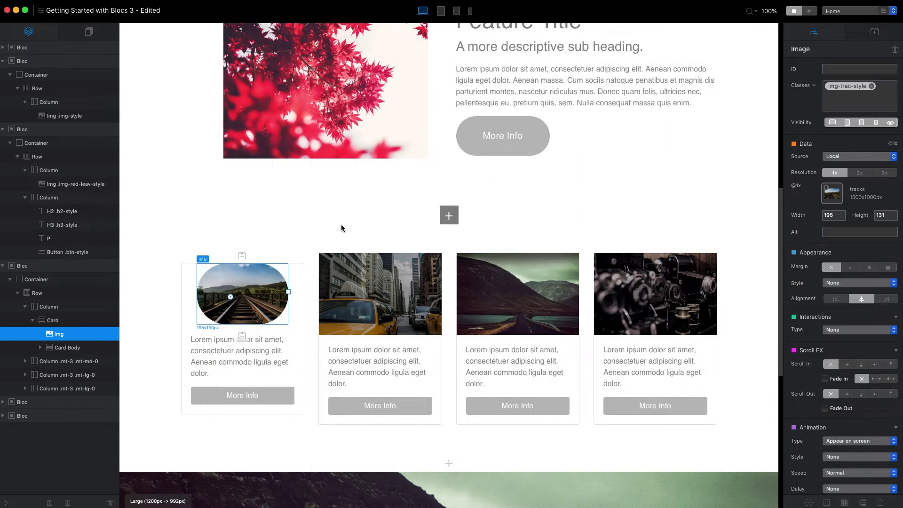
Duplicate the first card's column to create a second oval railway card.
click(305, 281)
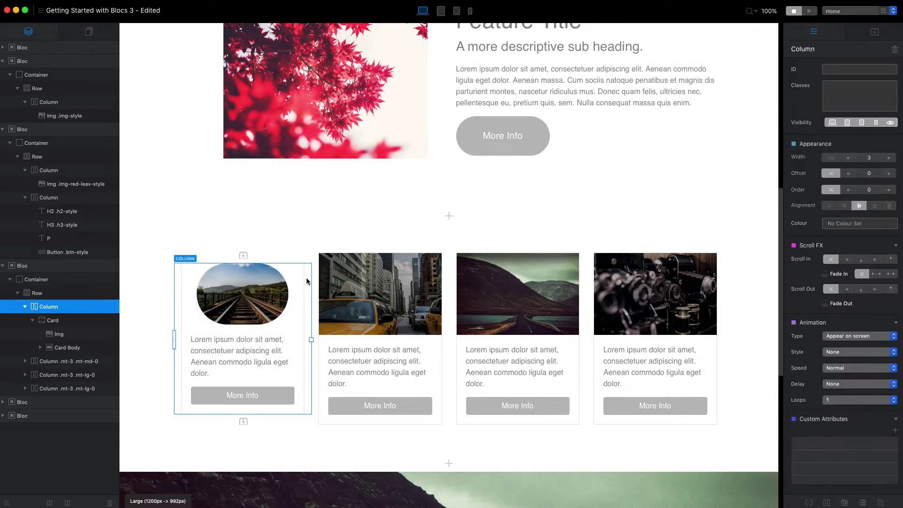
key(super+d)
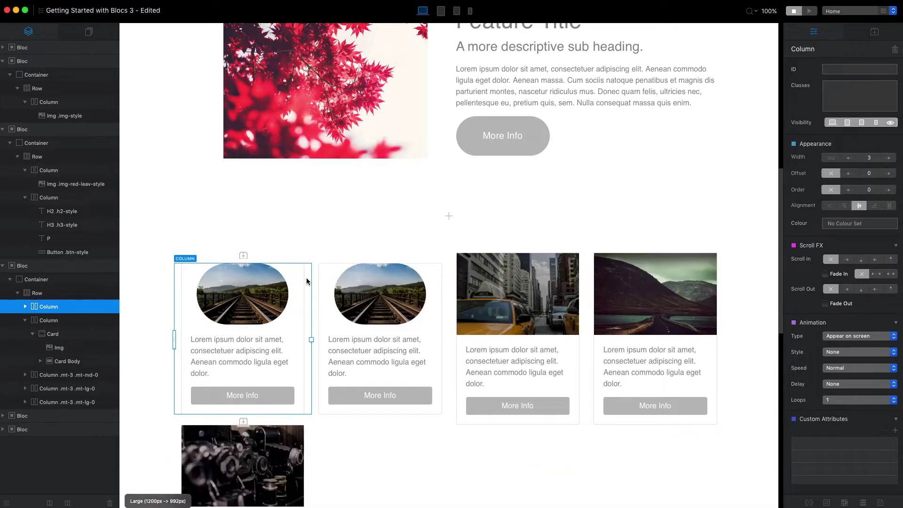
click(440, 281)
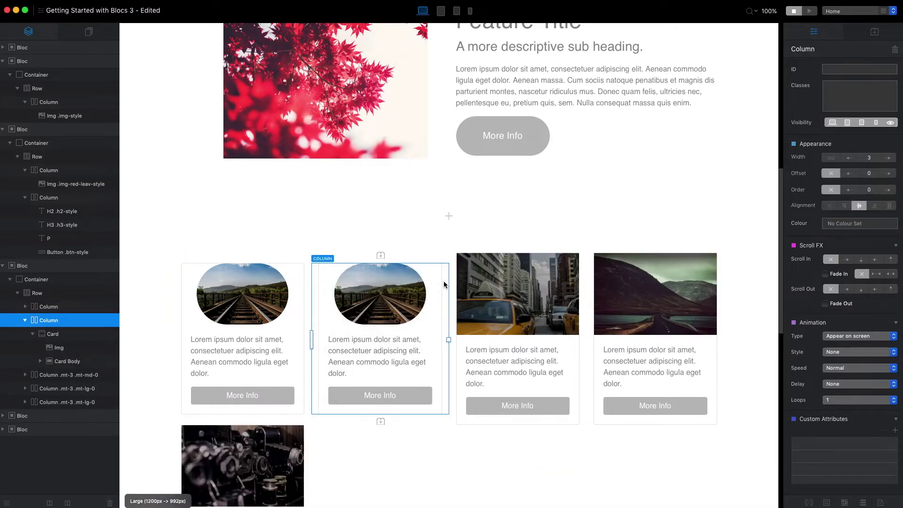
click(236, 296)
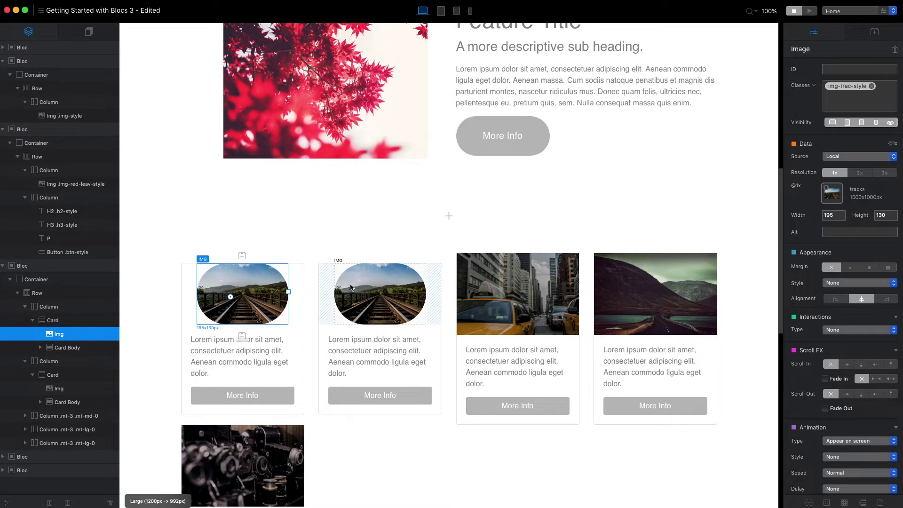
click(371, 288)
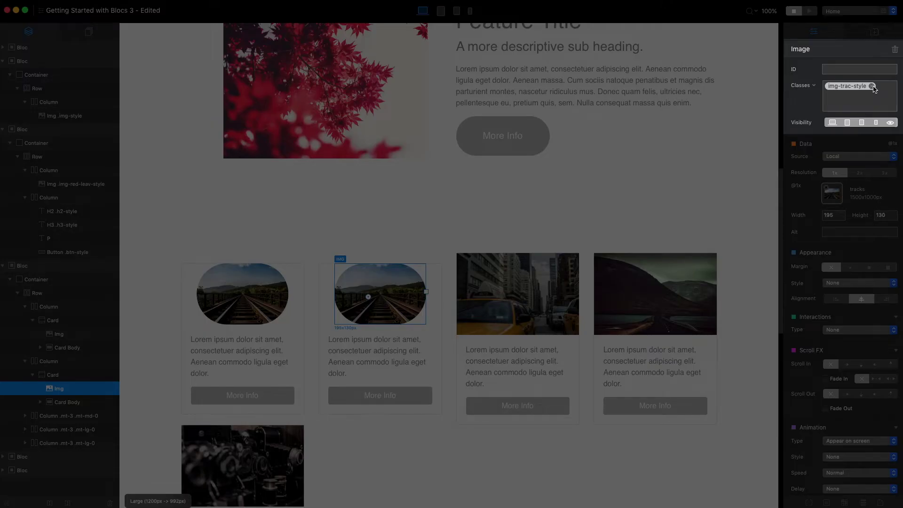
Strip the img-trac-style class from the railway image and delete the extra oval card.
click(872, 86)
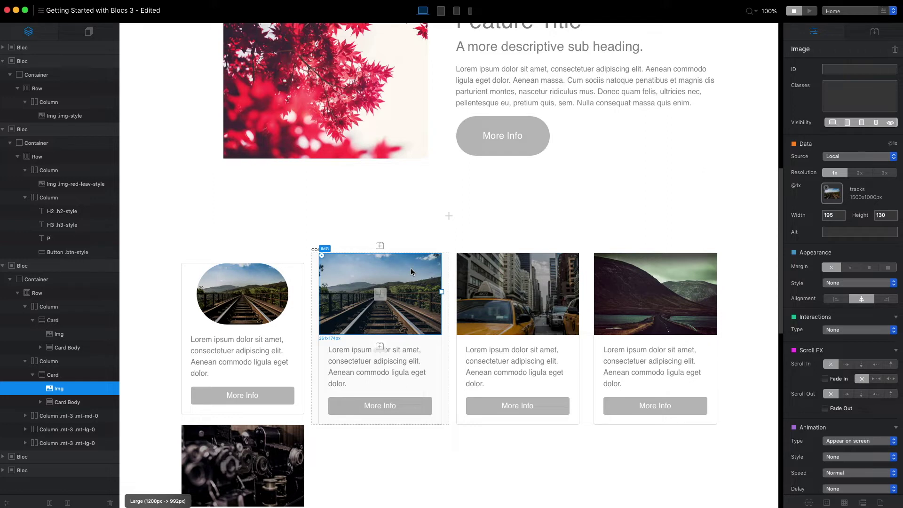
click(308, 294)
key(BackSpace)
scroll(309, 289, down, 5)
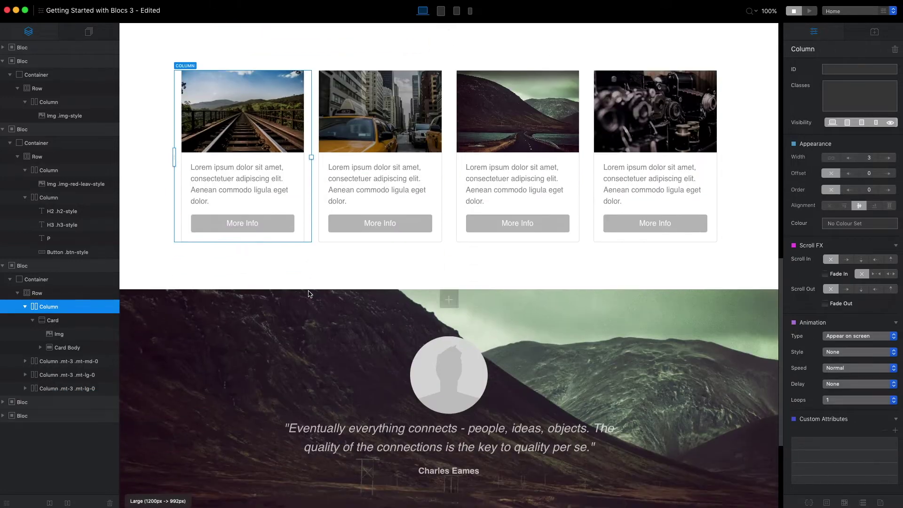
Add a new eldar-thumbnail class to the railway image and open it in the Class Editor.
scroll(298, 238, up, 3)
click(267, 222)
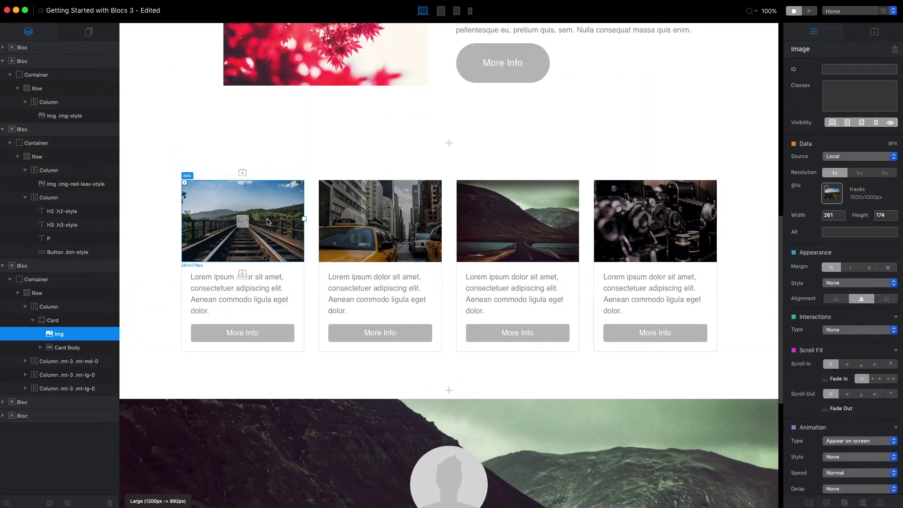
click(849, 95)
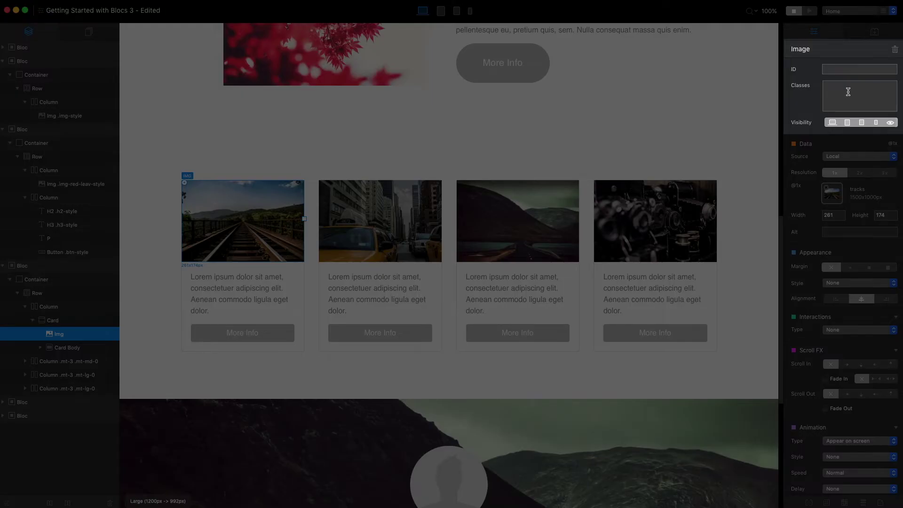
text(eldar th)
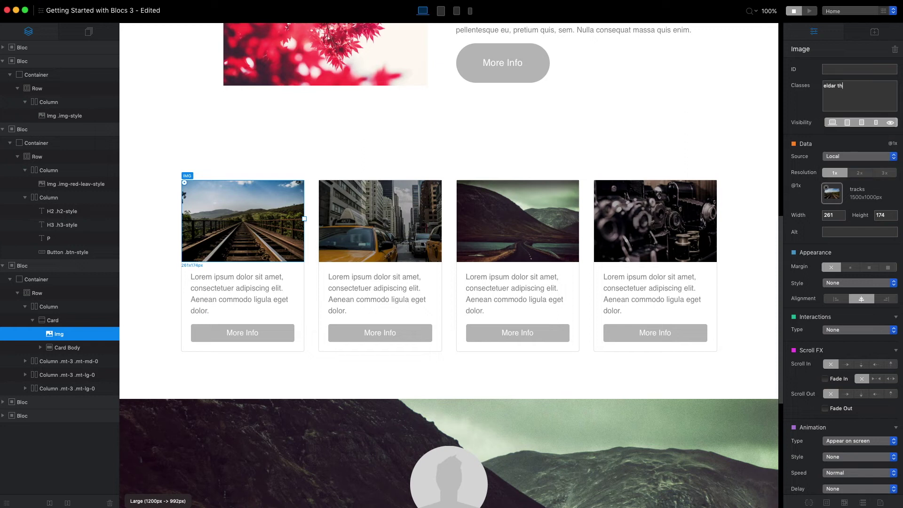
text(umbnail)
key(Return)
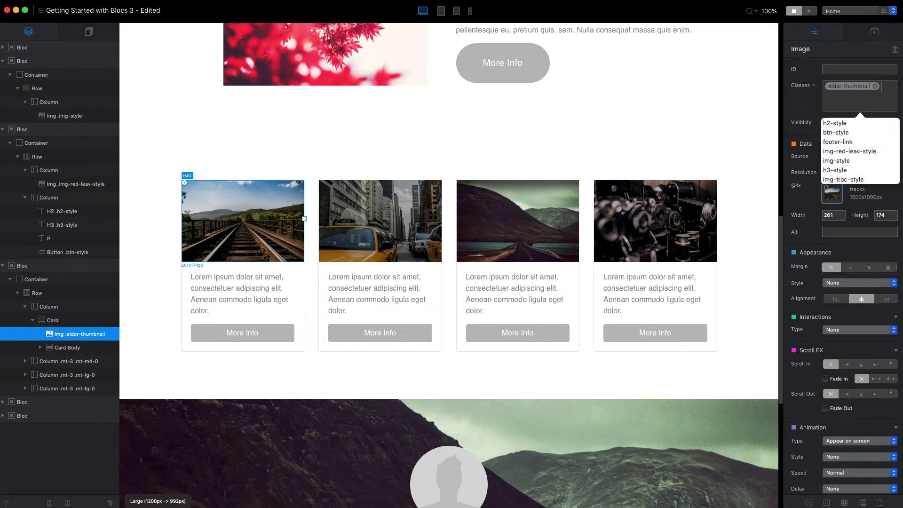
key(Escape)
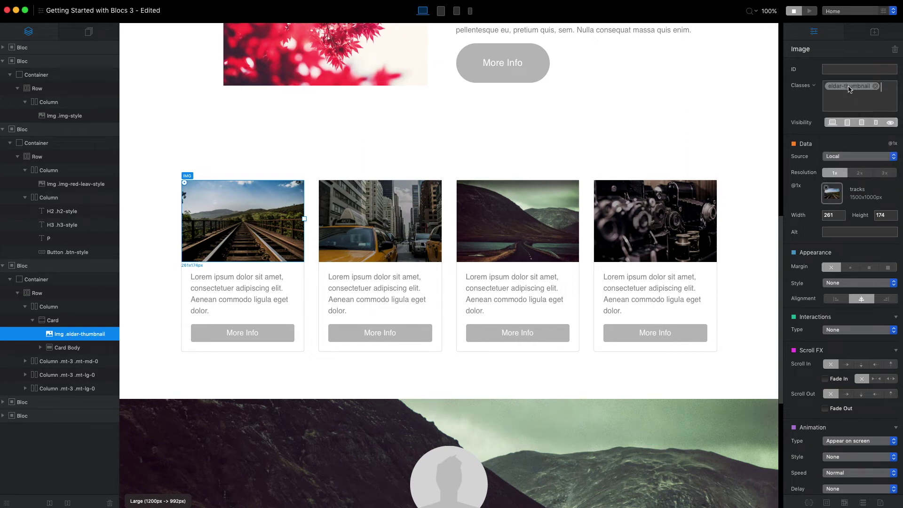
double_click(850, 86)
Browse the eldar-thumbnail class's Background/Border, Typography, Shadow and Dimensions tabs.
drag(749, 166, 703, 135)
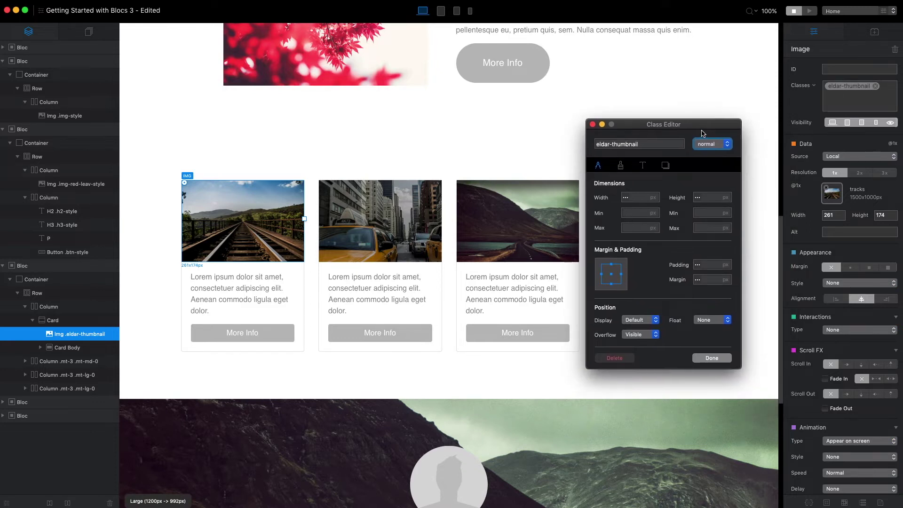
click(626, 167)
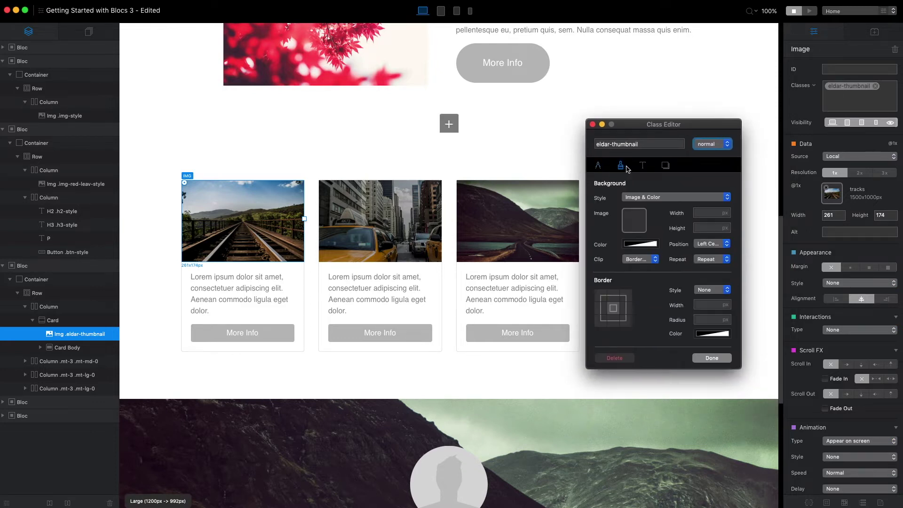
click(644, 166)
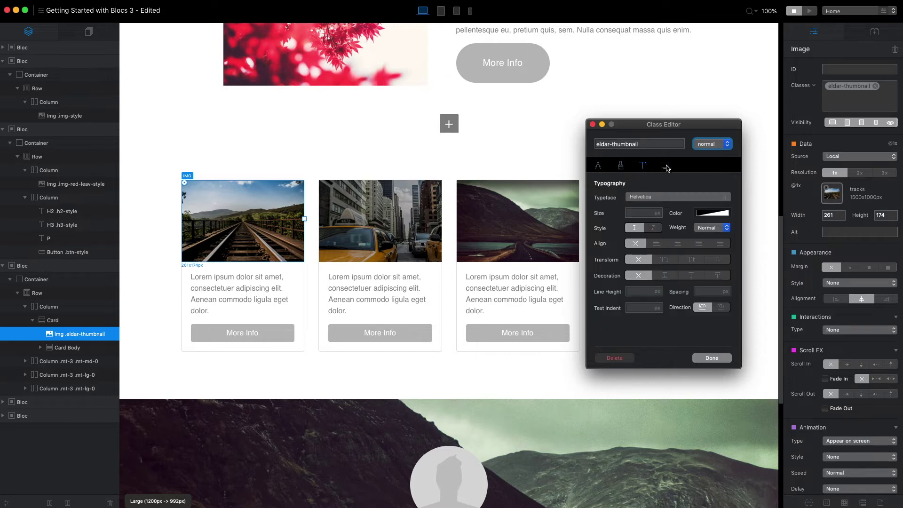
click(666, 166)
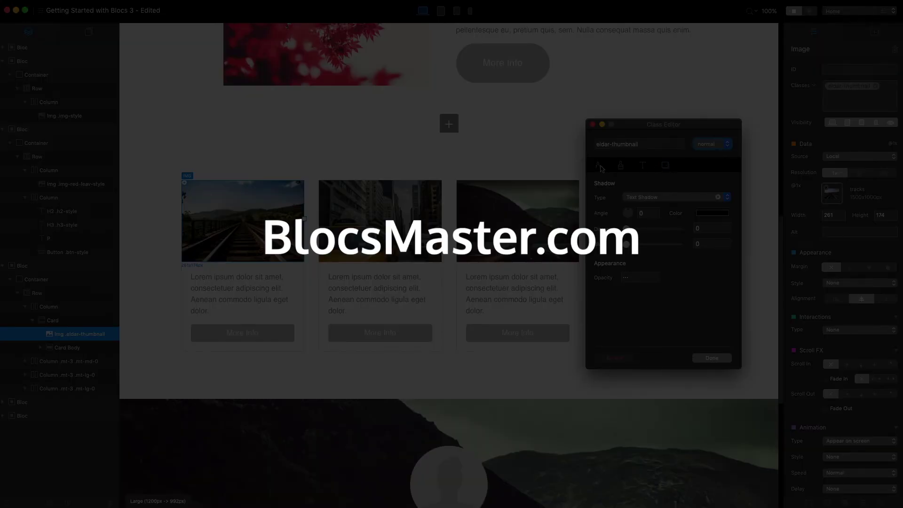
click(600, 167)
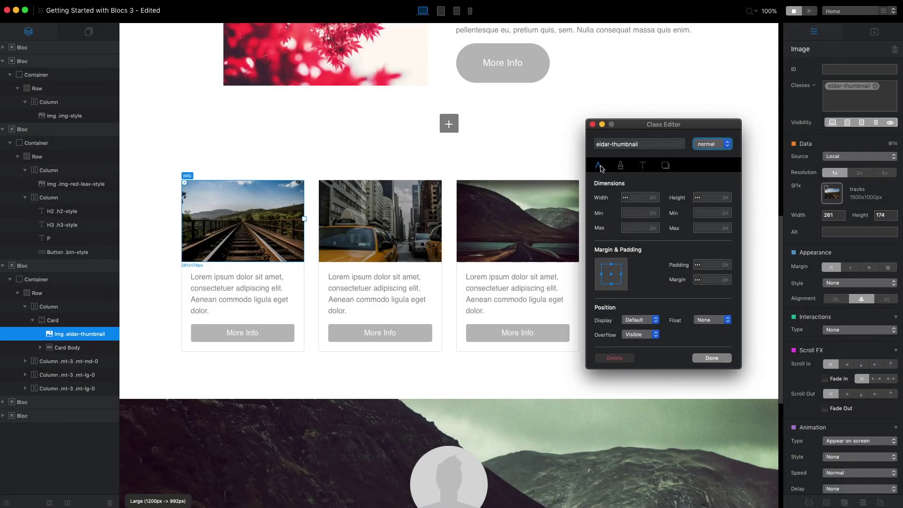
Give the eldar-thumbnail class a 10px solid border in Snow white from the Crayons list.
click(621, 166)
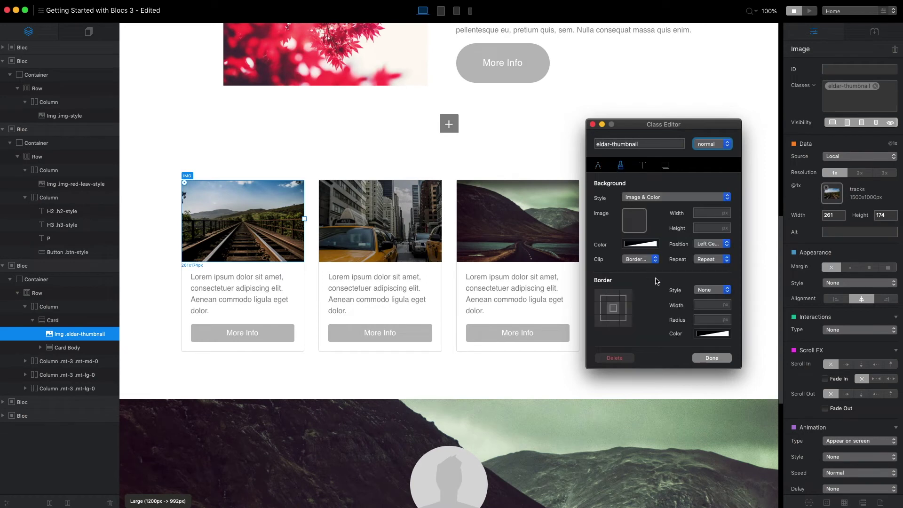
click(704, 305)
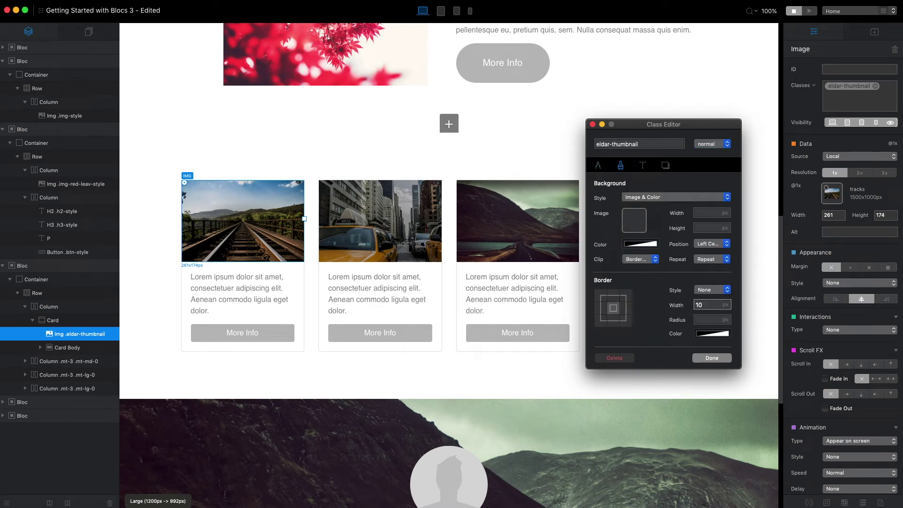
text(10)
click(712, 290)
click(718, 262)
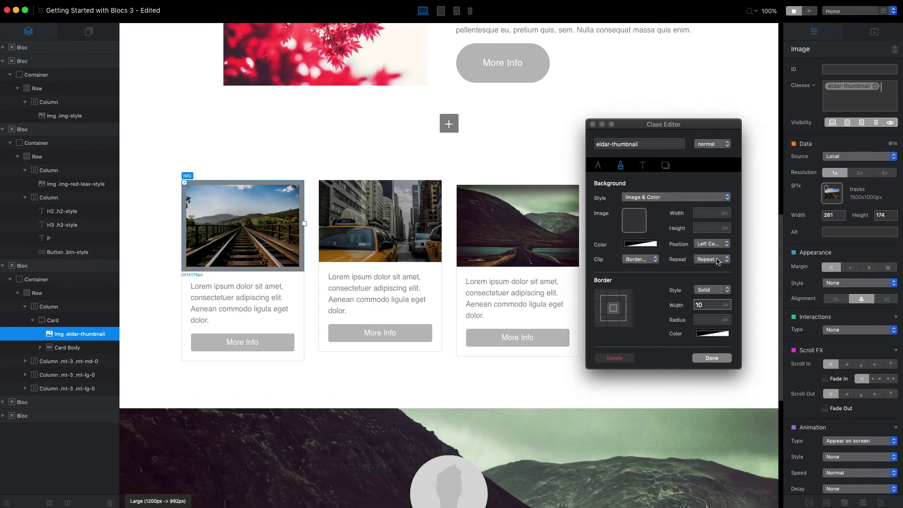
click(712, 333)
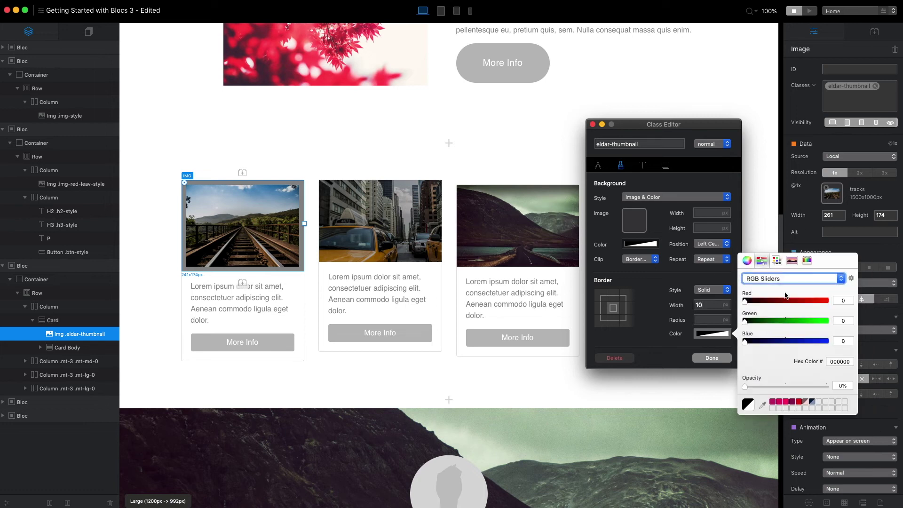
click(792, 260)
click(777, 261)
scroll(765, 346, down, 2)
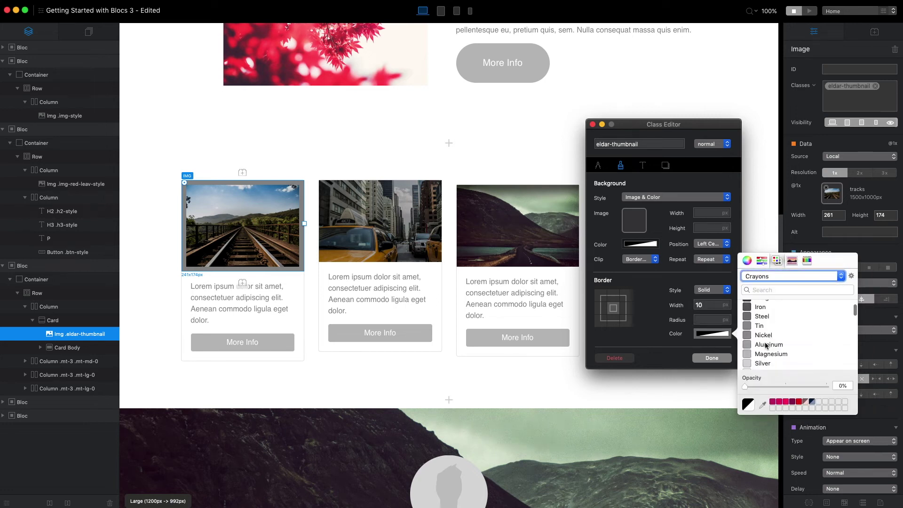
scroll(766, 347, down, 1)
click(763, 361)
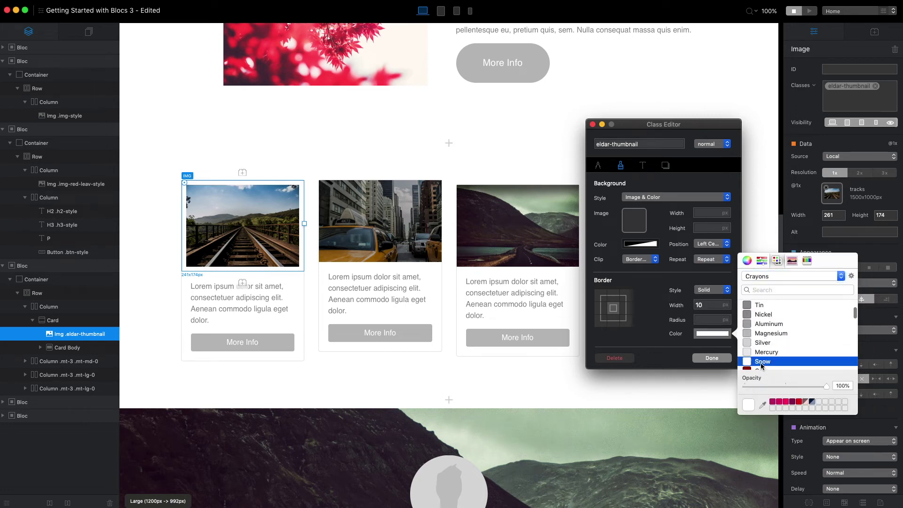
click(665, 166)
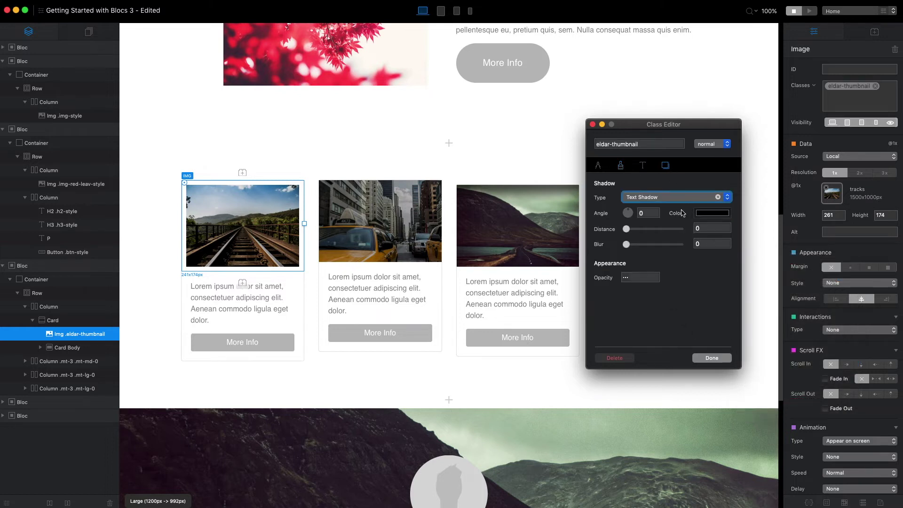
Add a box shadow with blur 18, distance 15 and 24% opacity, then click Done.
click(696, 196)
click(674, 204)
drag(626, 244, 637, 229)
click(712, 213)
drag(786, 264, 765, 264)
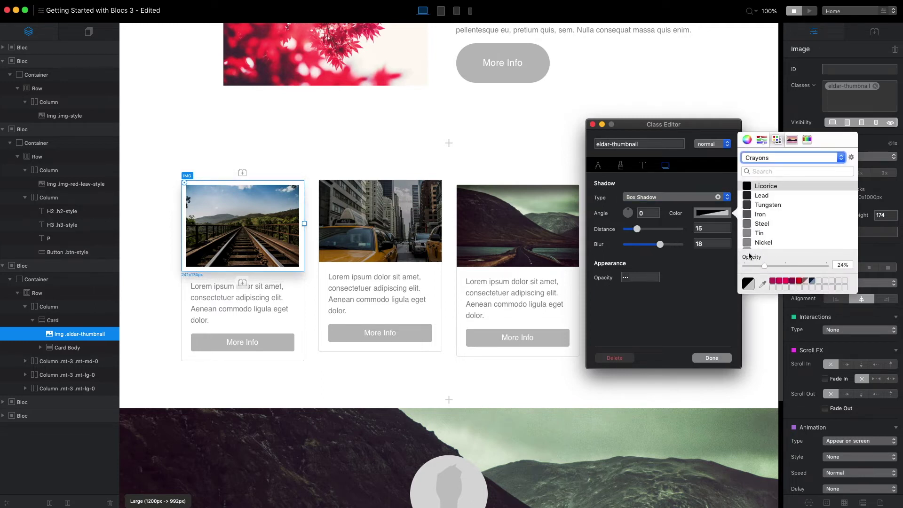
click(598, 165)
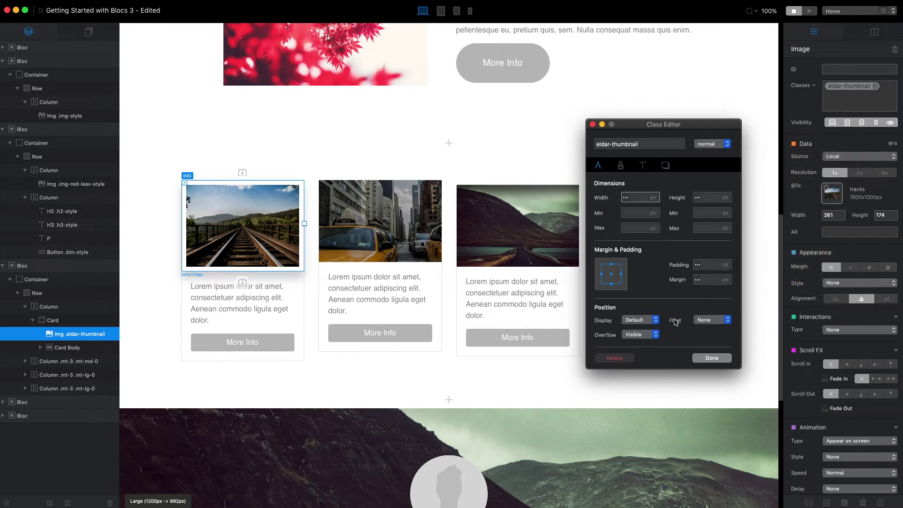
click(711, 358)
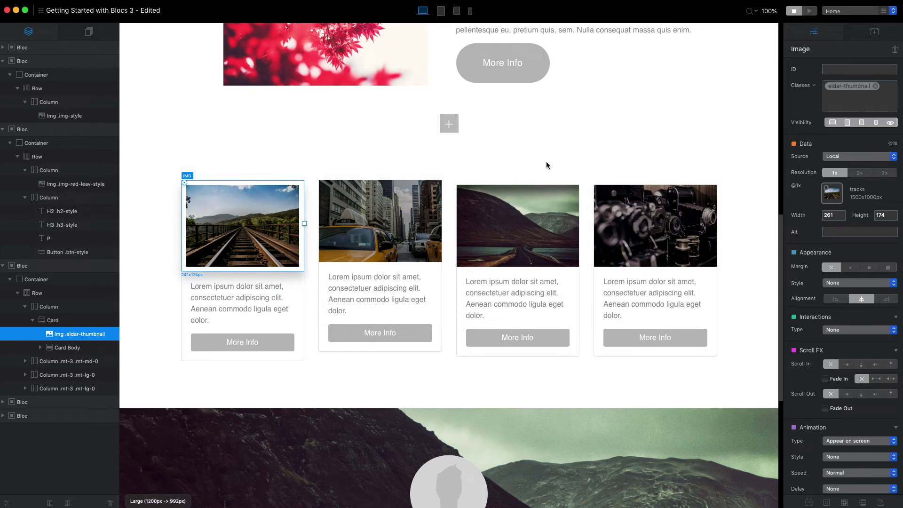
Deselect to preview the styled railway card, then select the red-leaf feature image above.
click(371, 158)
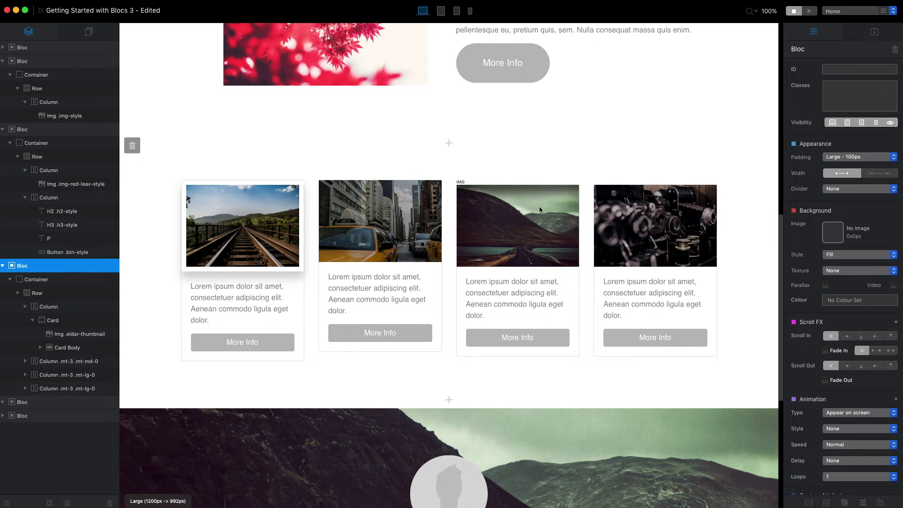
scroll(586, 206, up, 5)
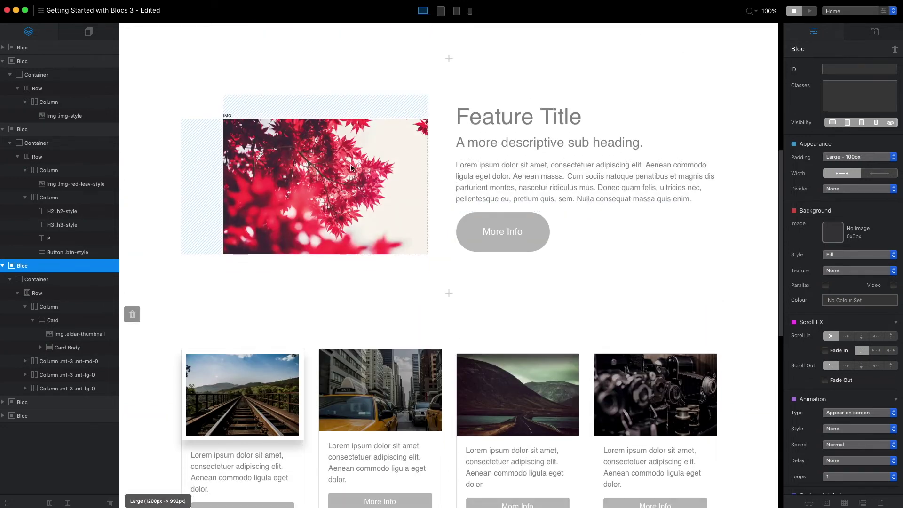
click(351, 168)
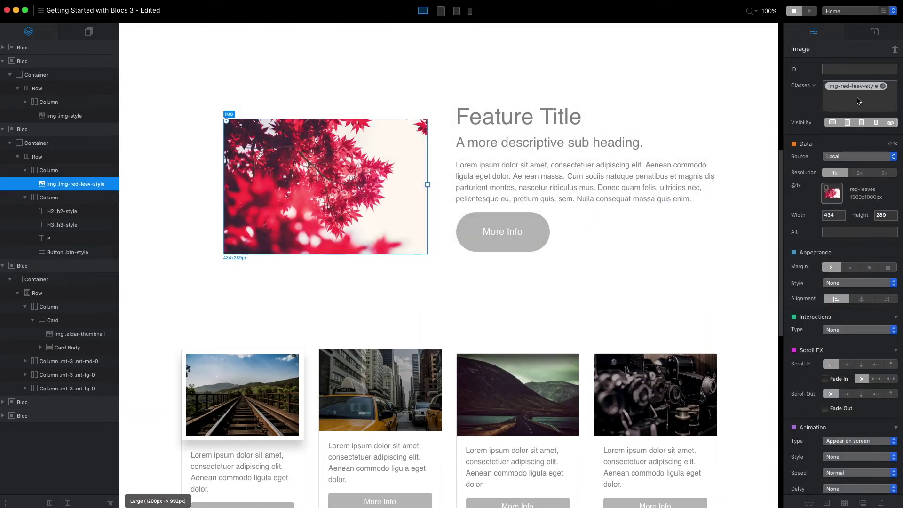
Swap the red-leaf image's img-red-leav-style class for eldar-thumbnail.
click(884, 88)
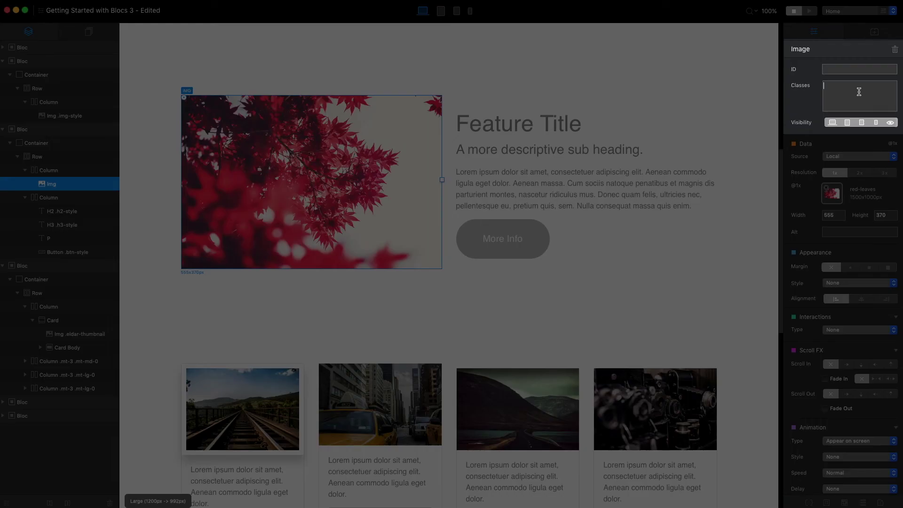
text(eldar)
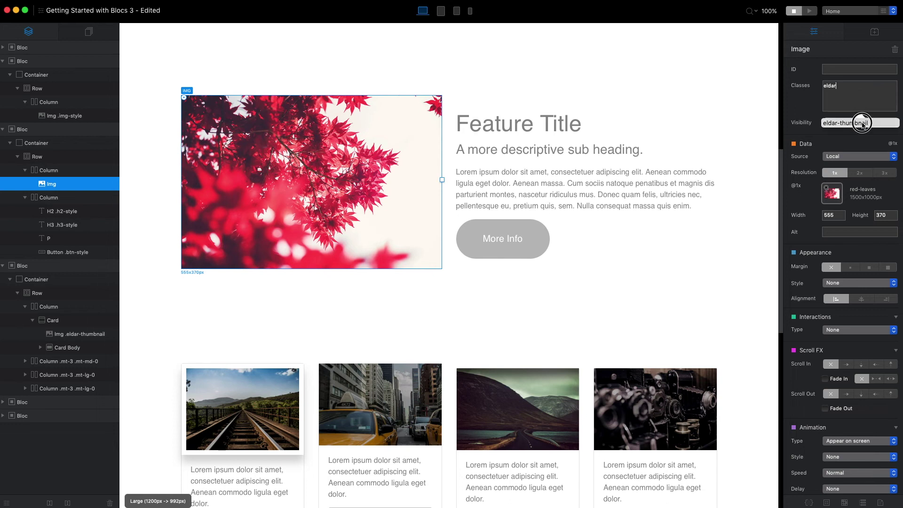
click(863, 123)
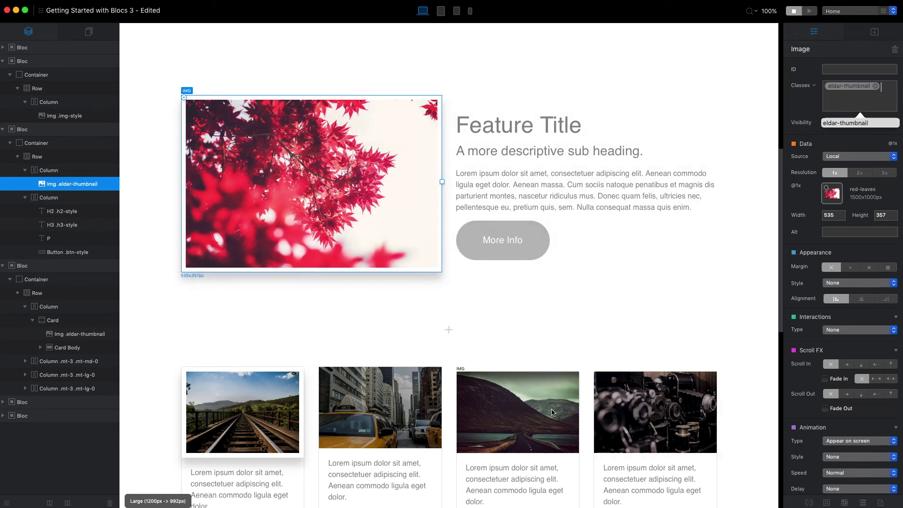
click(426, 424)
scroll(381, 429, down, 2)
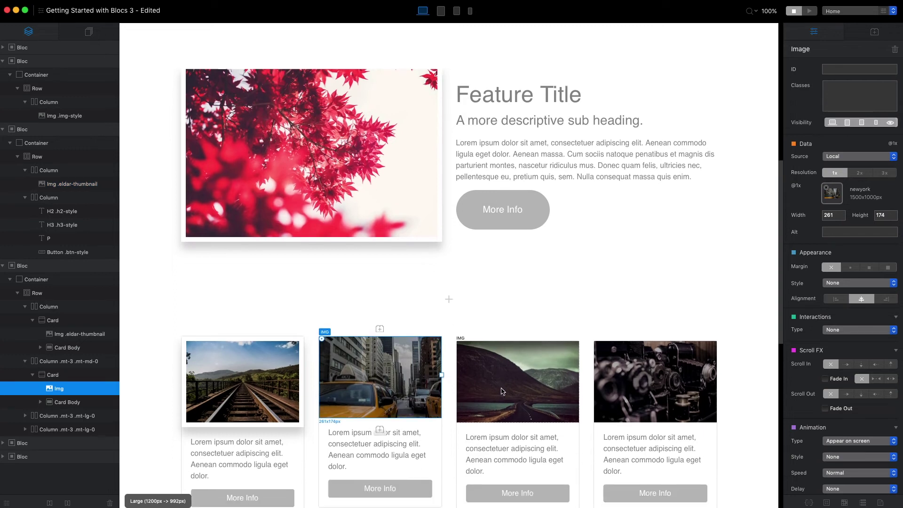
Add the eldar-thumbnail class to the taxi card image and reopen the class for editing.
click(872, 88)
text(eldar)
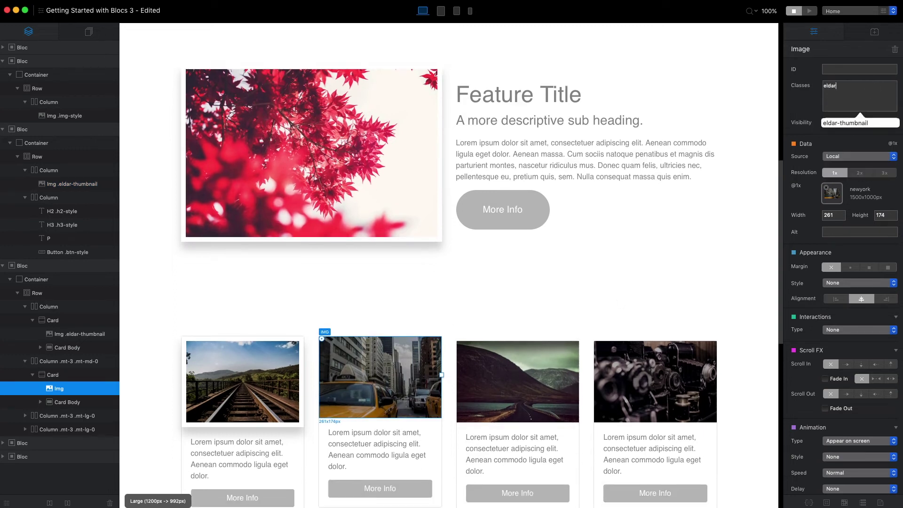
click(854, 124)
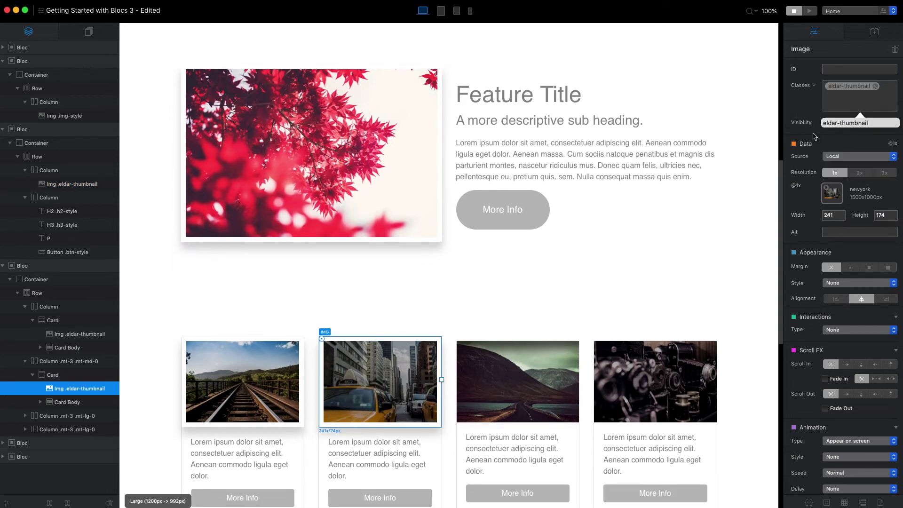
scroll(508, 333, down, 2)
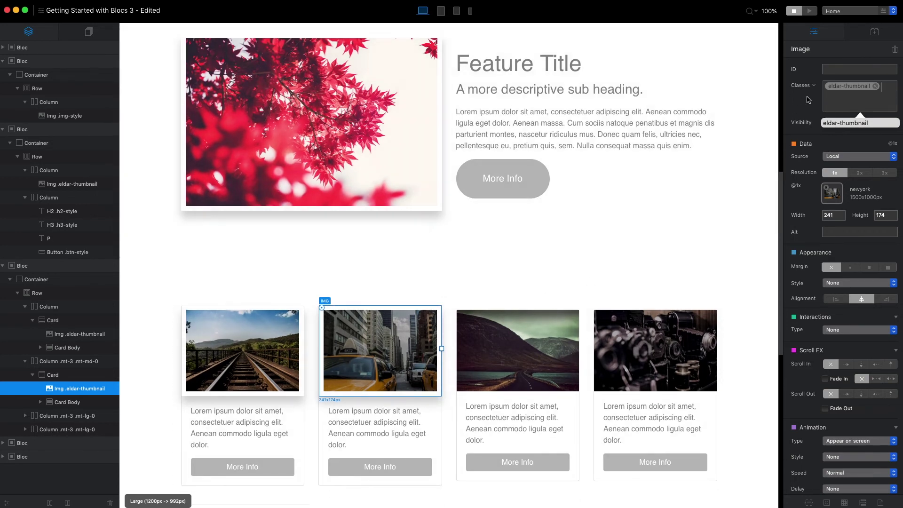
click(844, 90)
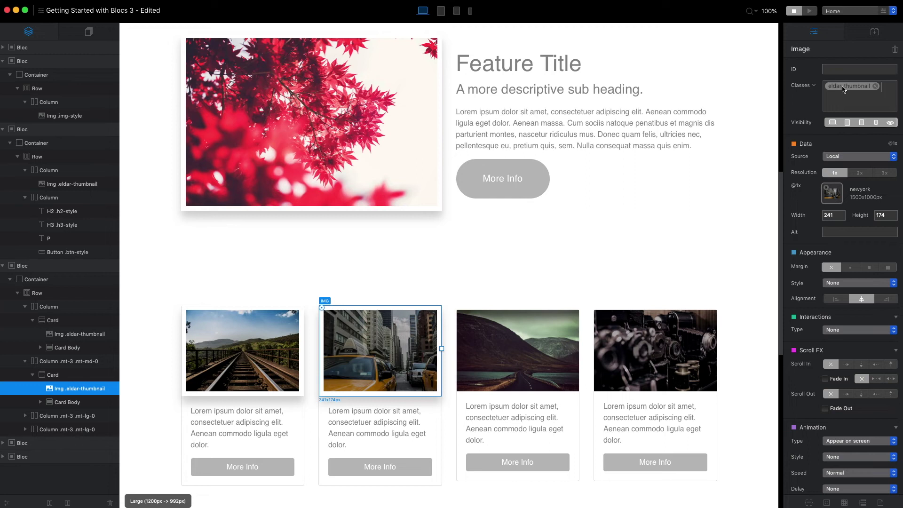
double_click(844, 90)
Select the bottom side for the eldar-thumbnail class margin and bring up its slider.
drag(698, 126, 662, 139)
click(576, 296)
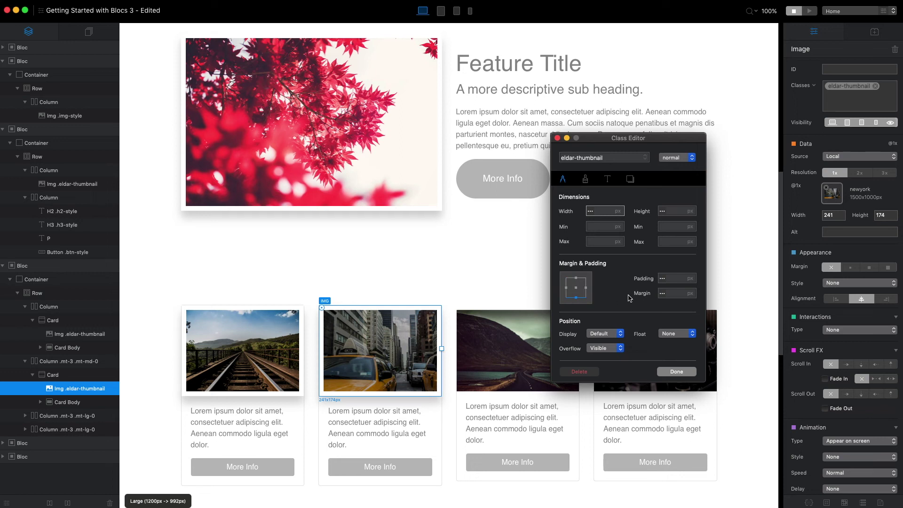
click(676, 293)
click(662, 293)
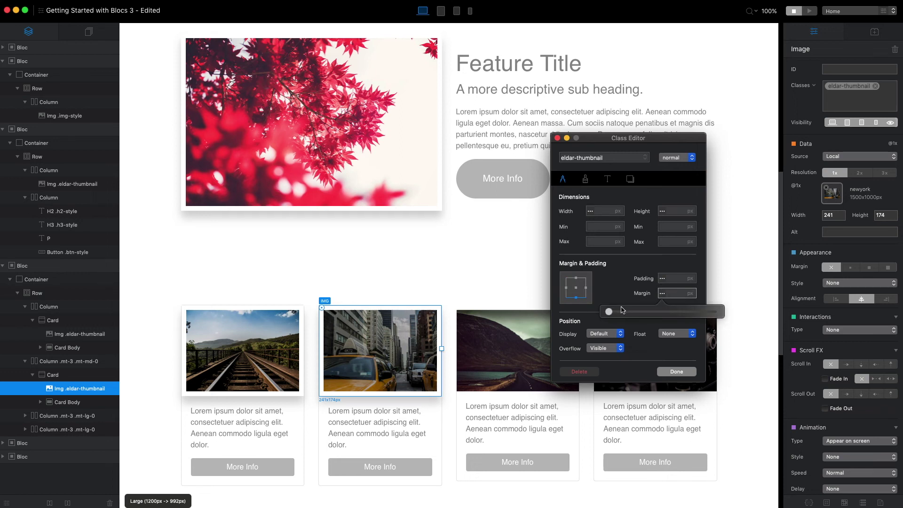